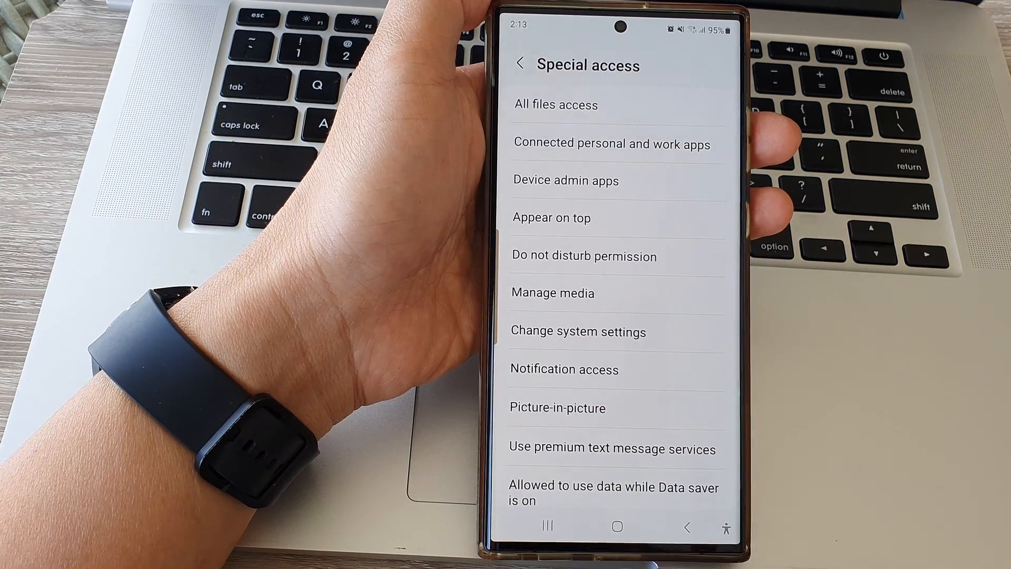
Step: Go home and reopen Settings from the quick-settings panel gear icon
click(617, 525)
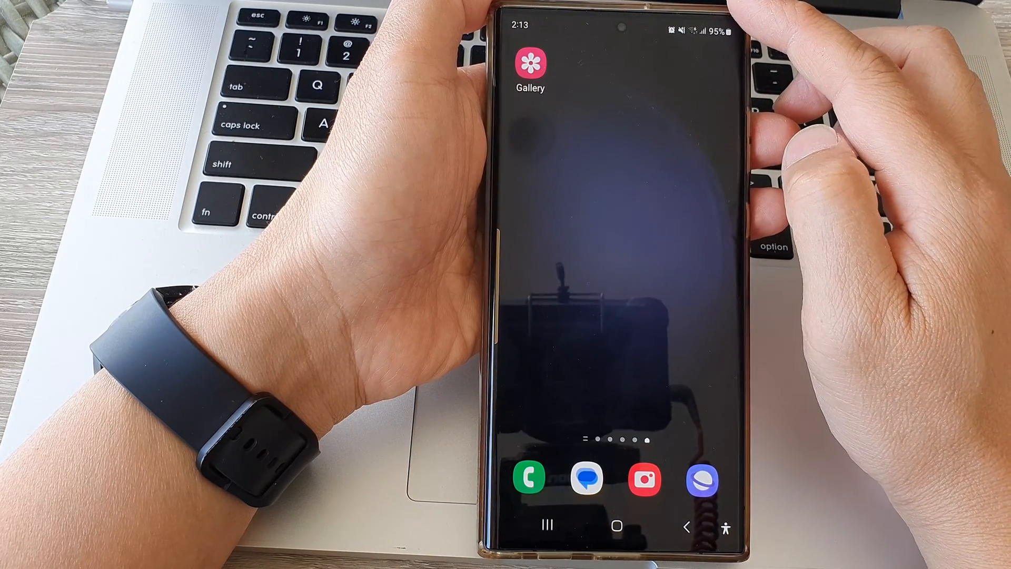
drag(711, 24, 711, 173)
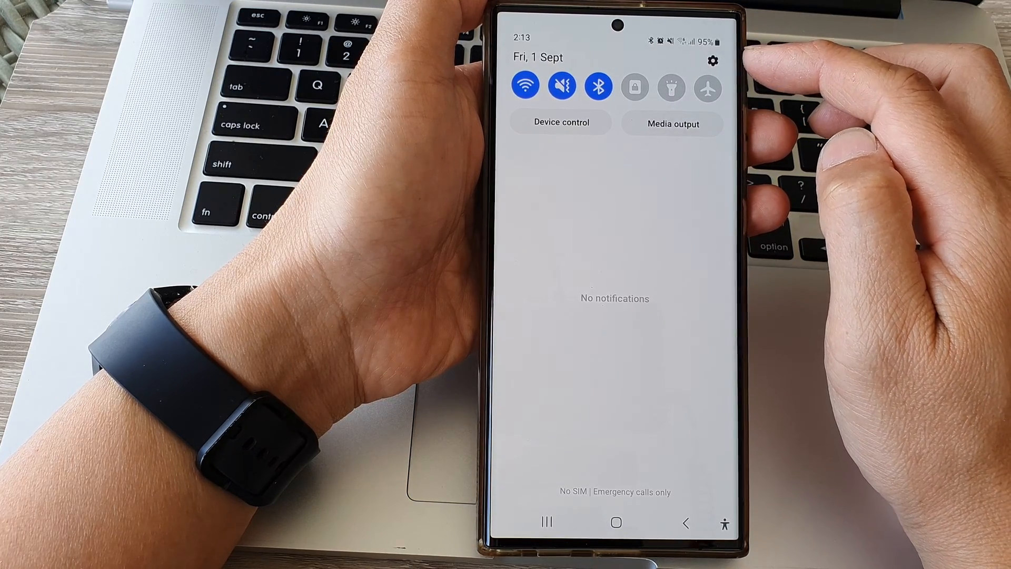
click(713, 61)
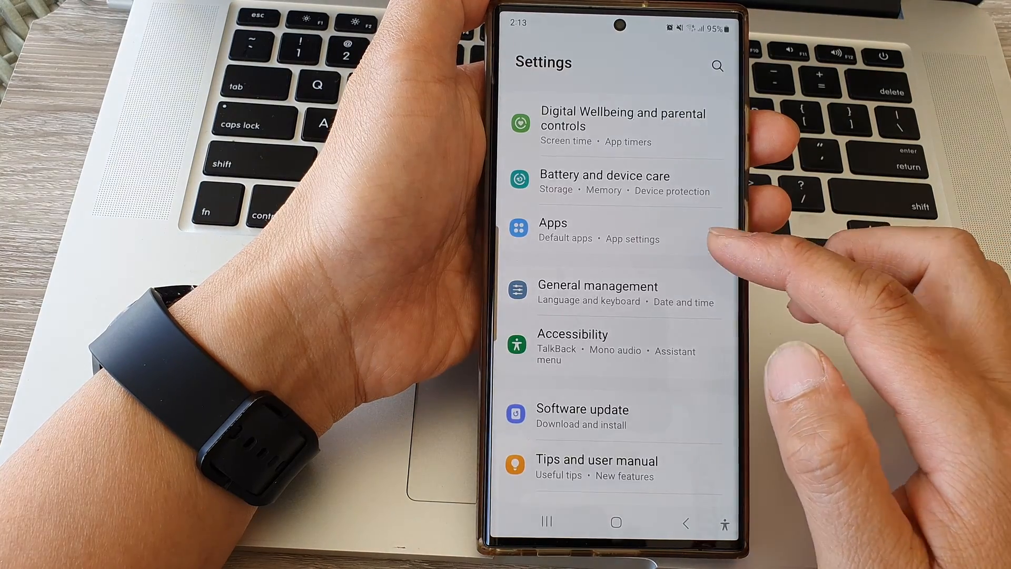
scroll(671, 332, up, 5)
scroll(671, 316, down, 10)
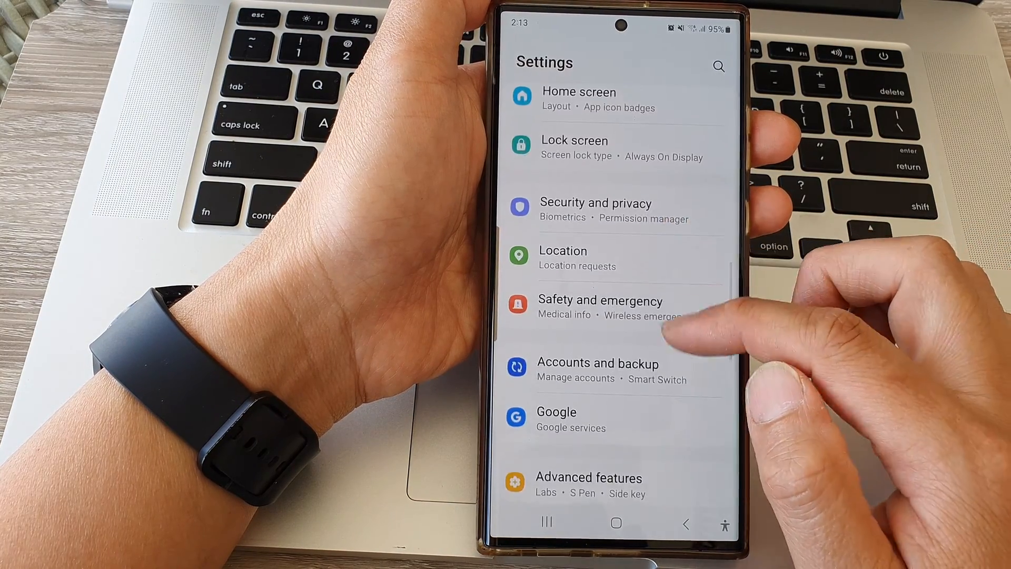
scroll(680, 308, down, 3)
scroll(695, 260, down, 2)
scroll(695, 214, down, 2)
Step: Reach the Special access permissions from the Apps list's three-dot menu
click(687, 265)
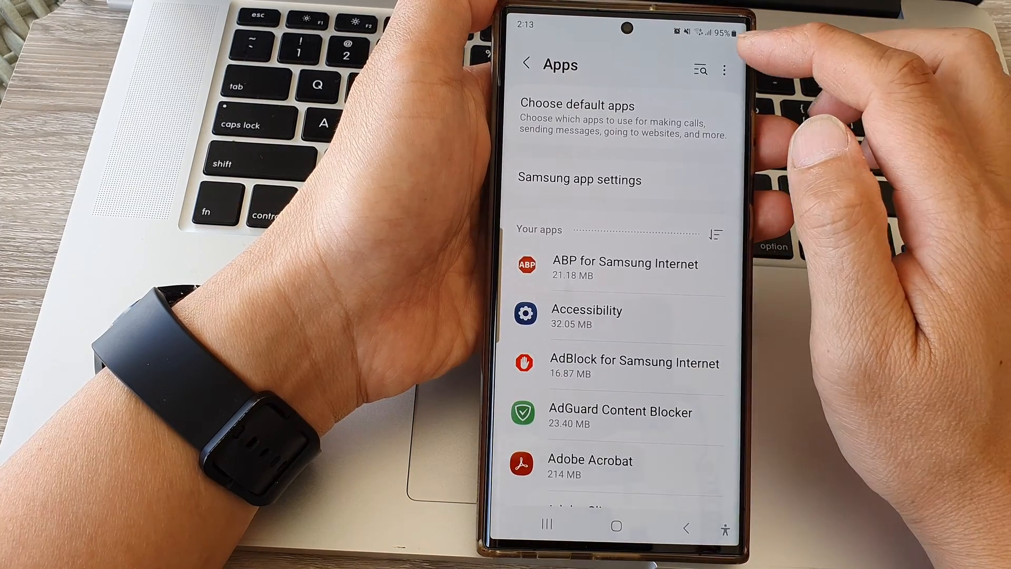
click(722, 68)
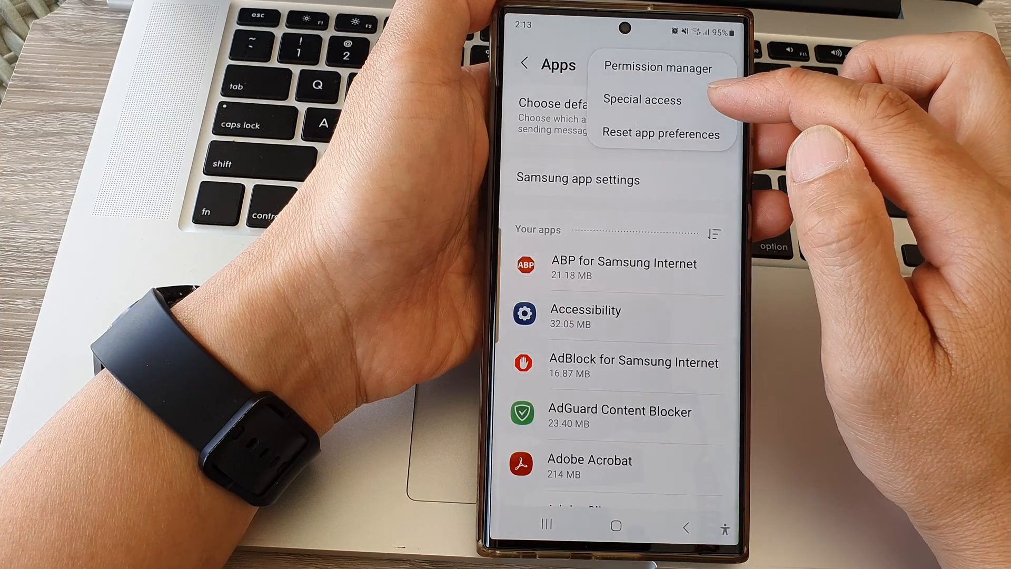
click(679, 100)
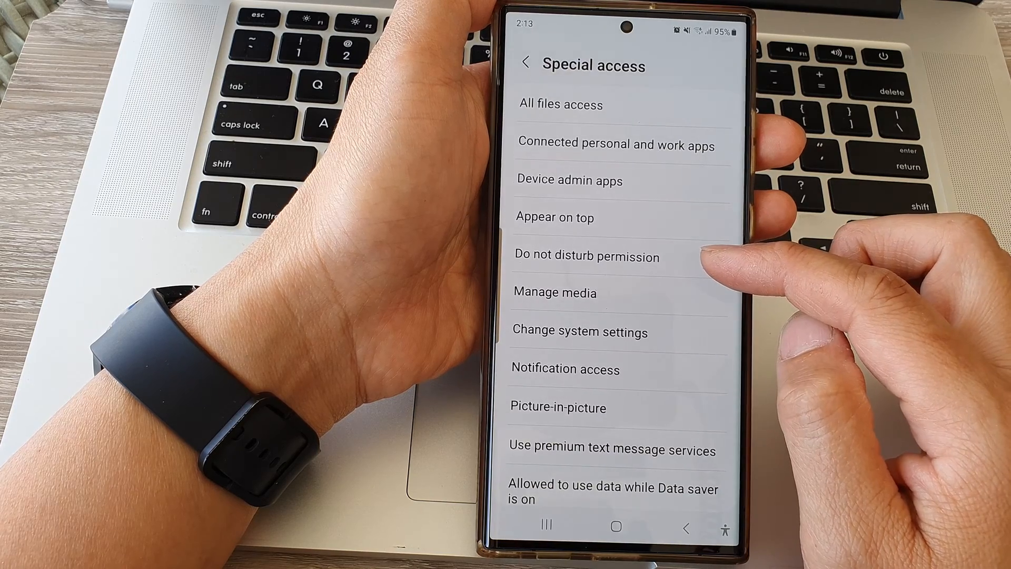
Step: Switch on amaysim's toggle in the Do not disturb permission list
click(696, 257)
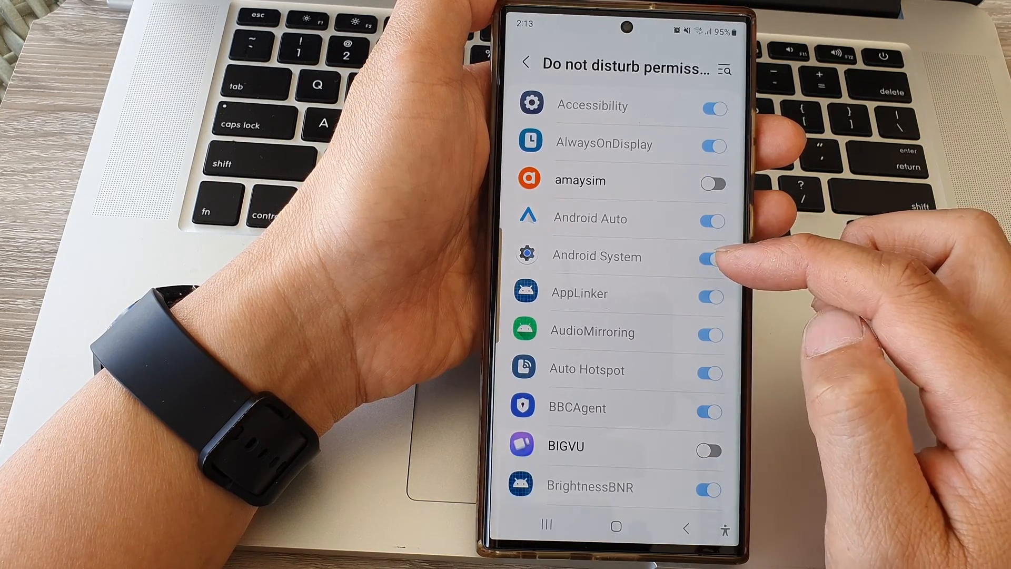
scroll(703, 316, up, 3)
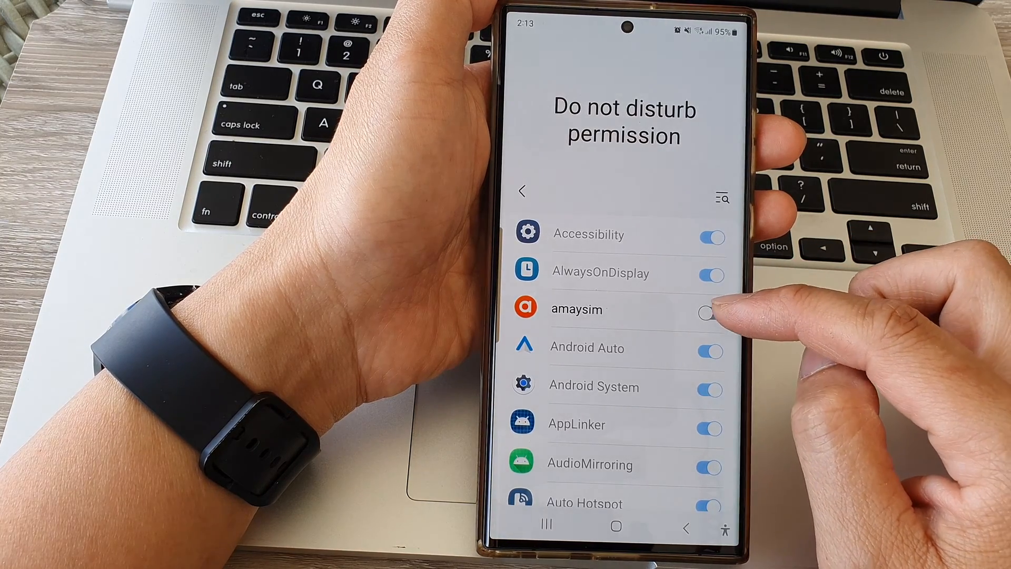
click(708, 313)
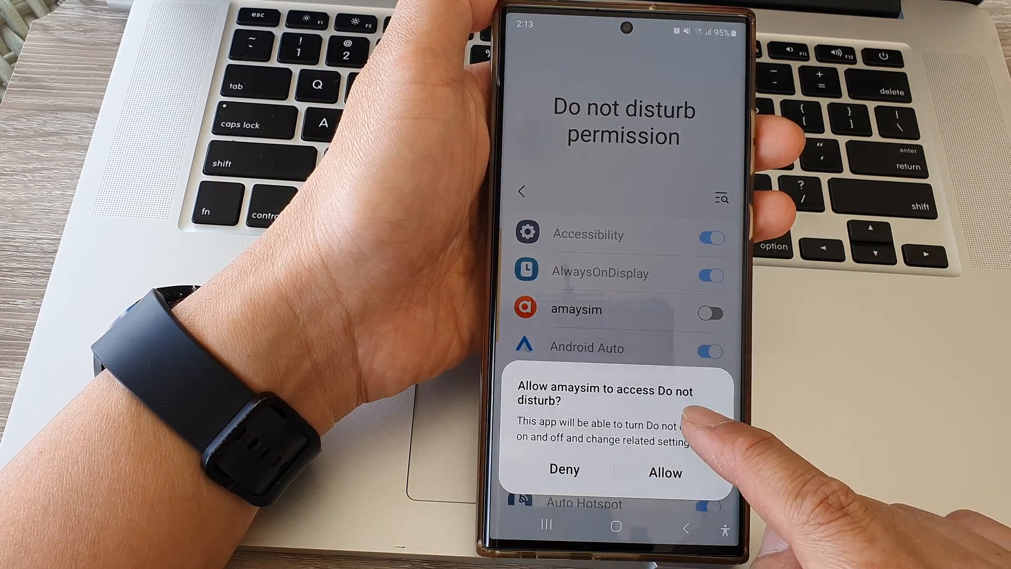
Step: Confirm the Allow prompt, then switch amaysim off again and confirm the Deny prompt
click(668, 472)
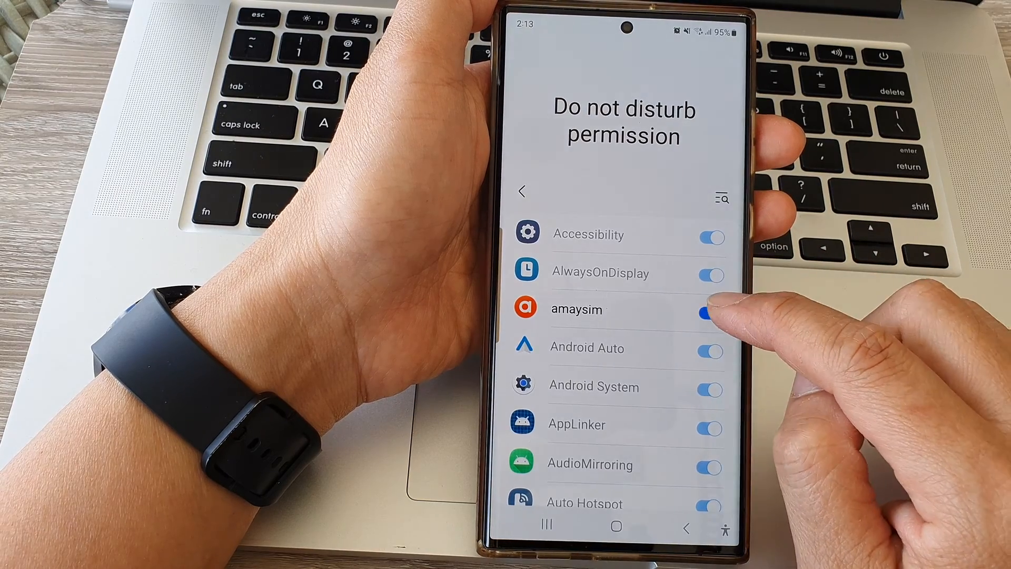
click(709, 312)
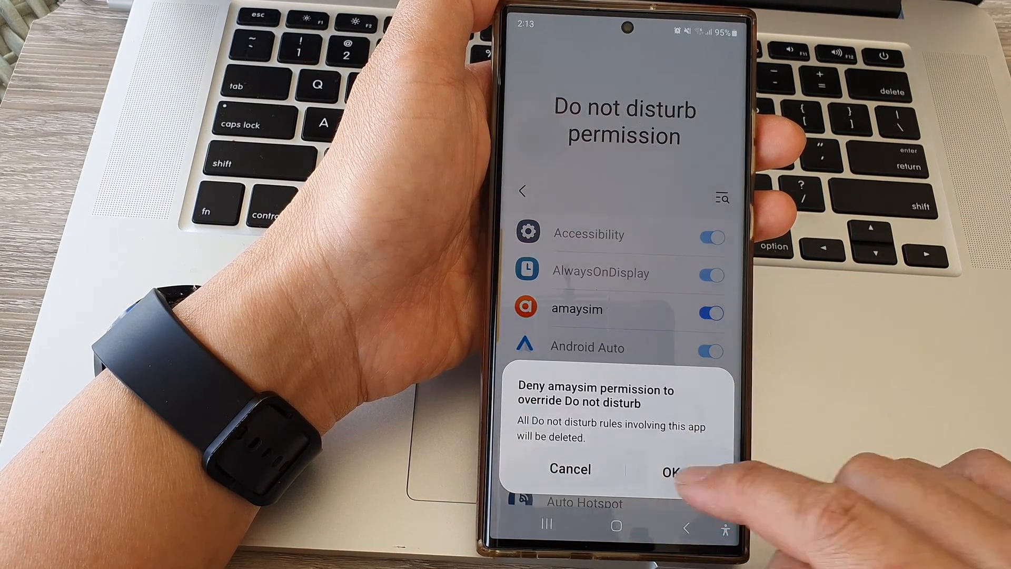
click(670, 472)
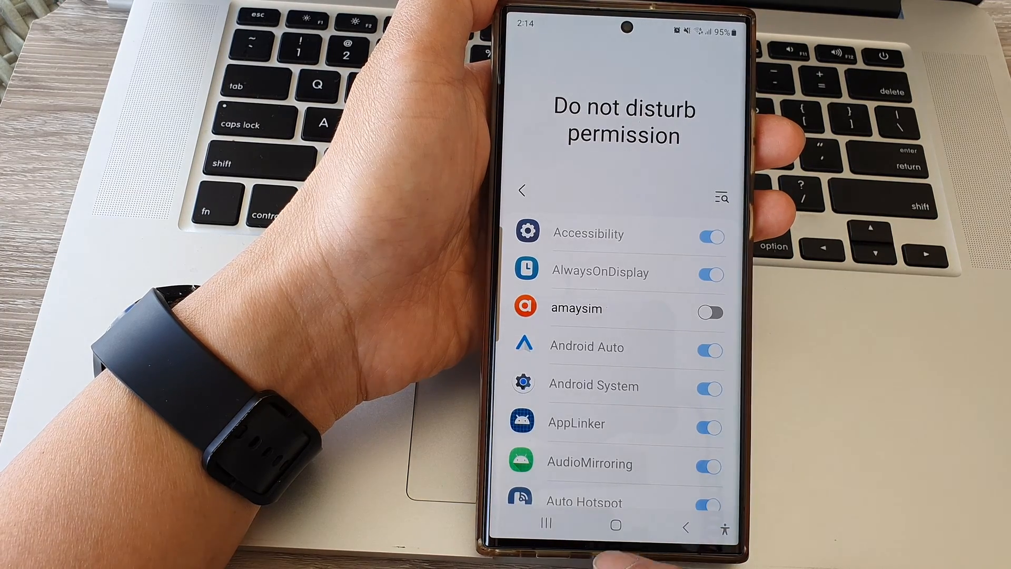
Step: Leave Settings for the home screen with amaysim's access left off
click(615, 526)
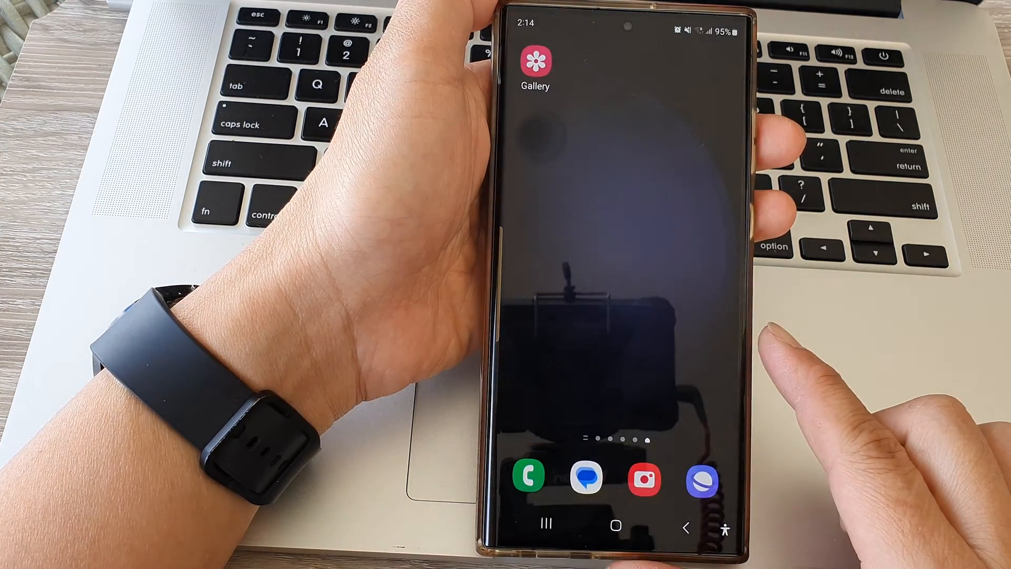